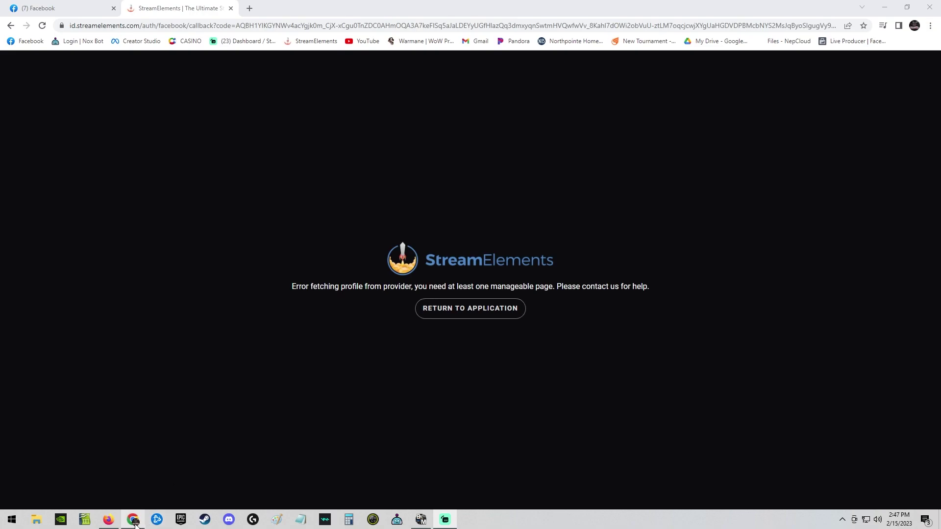
# - Return to the Facebook tab and scroll up the news feed toward the top
pyautogui.click(68, 9)
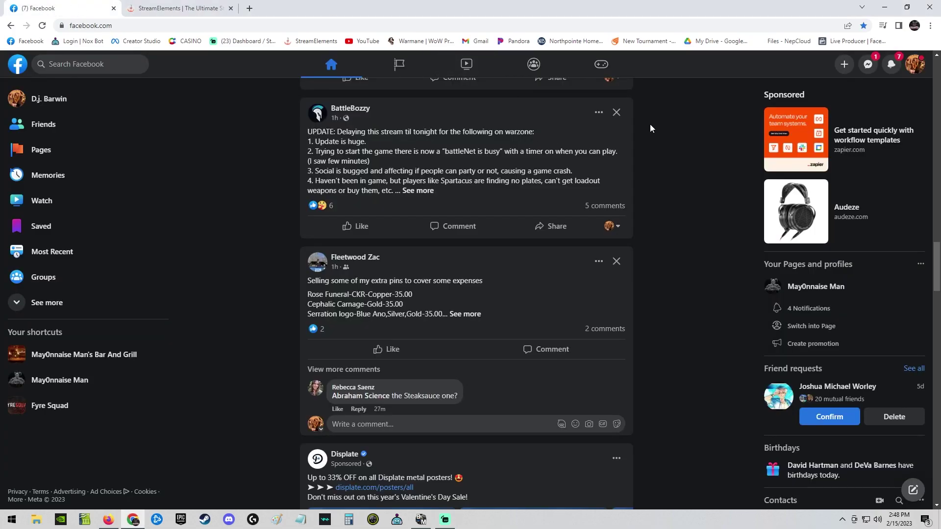
pyautogui.scroll(7, 651, 138)
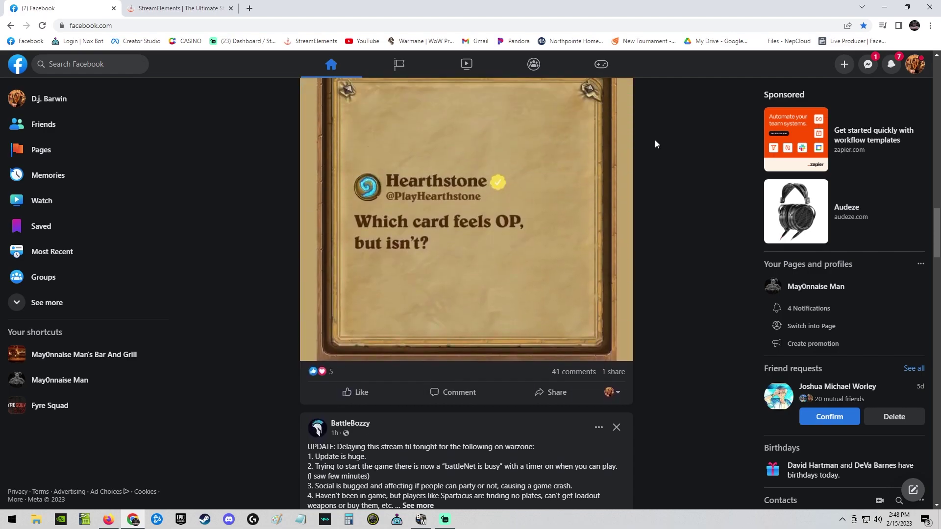
pyautogui.scroll(8, 737, 159)
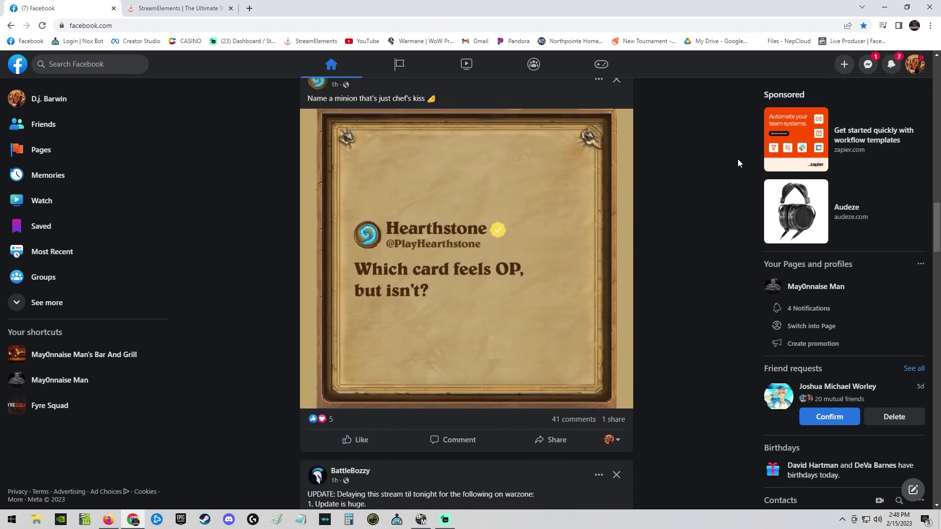
pyautogui.scroll(15, 706, 177)
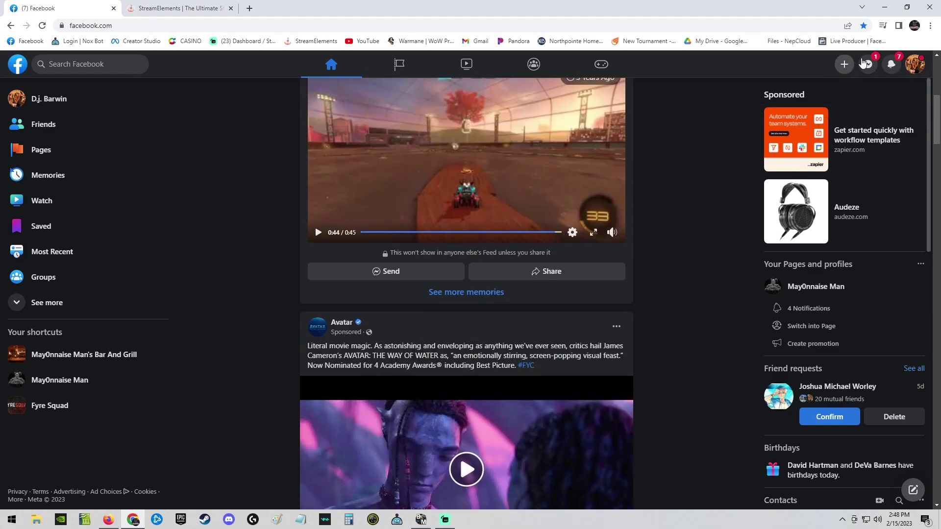
# - Switch to the personal profile and open Settings' Security and login section
pyautogui.click(918, 66)
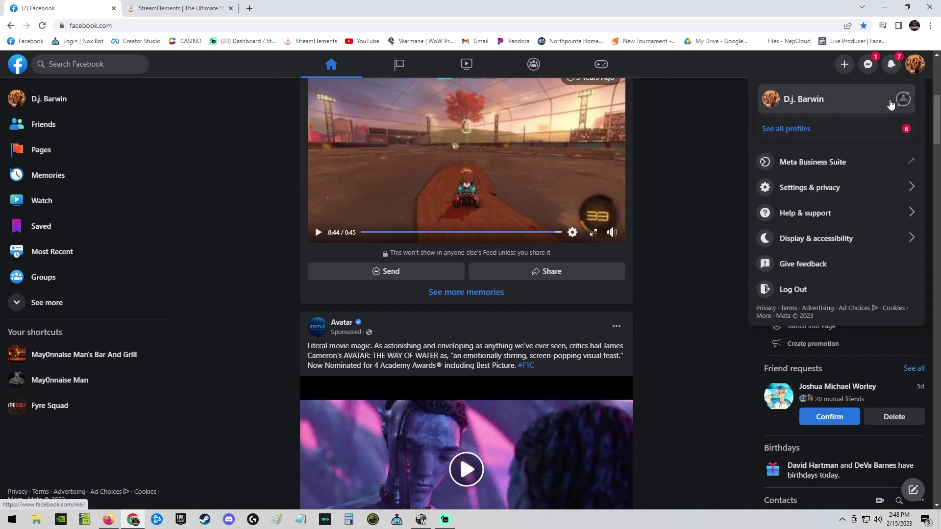
pyautogui.click(903, 99)
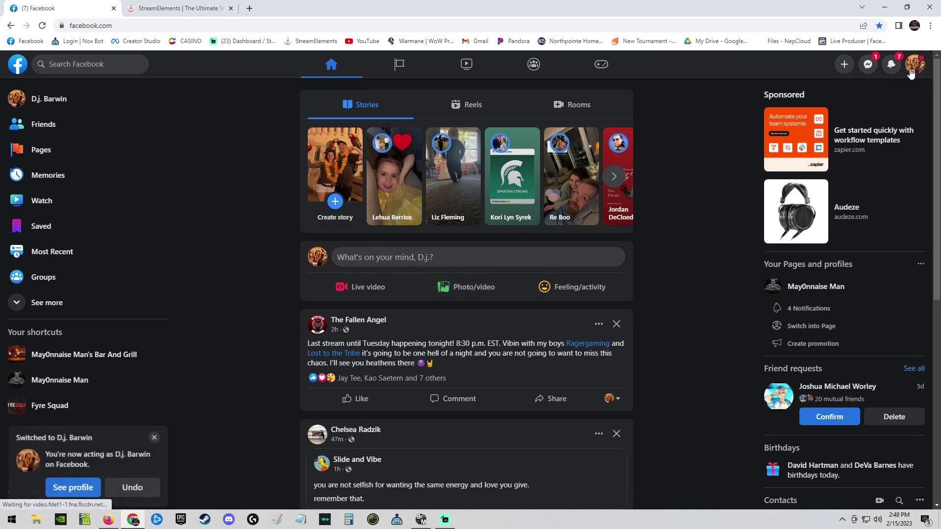
pyautogui.click(911, 71)
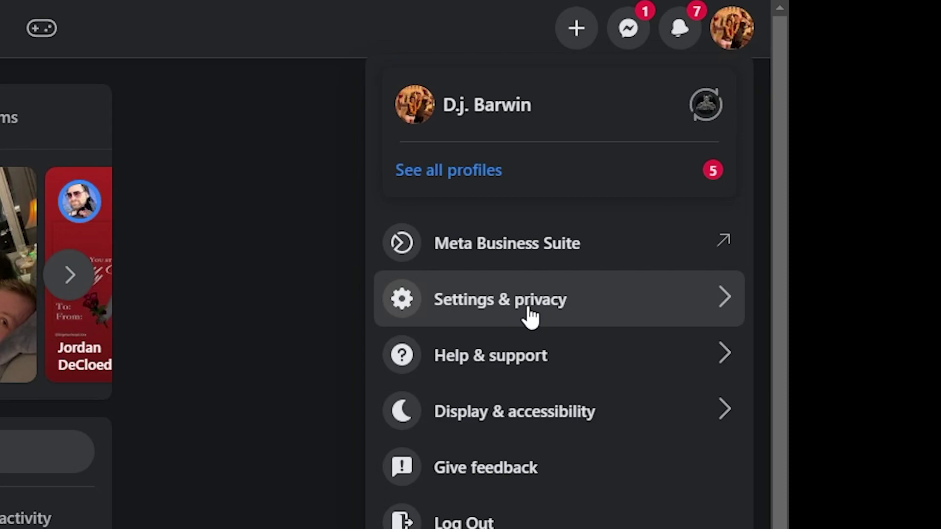
pyautogui.click(530, 317)
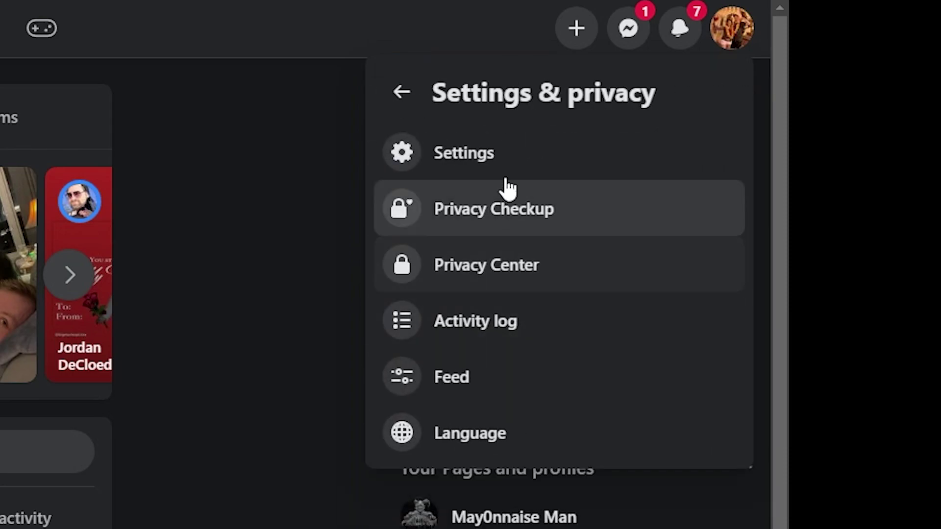
pyautogui.click(514, 154)
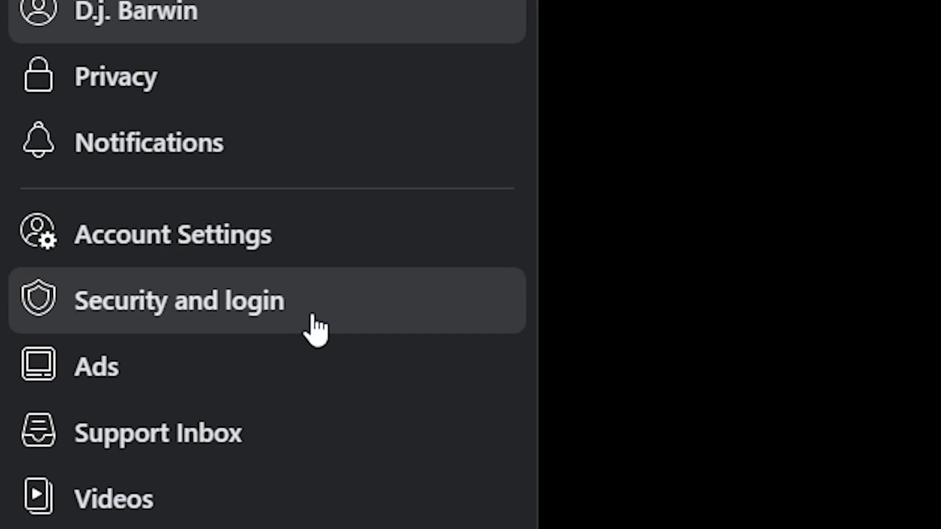
pyautogui.click(312, 316)
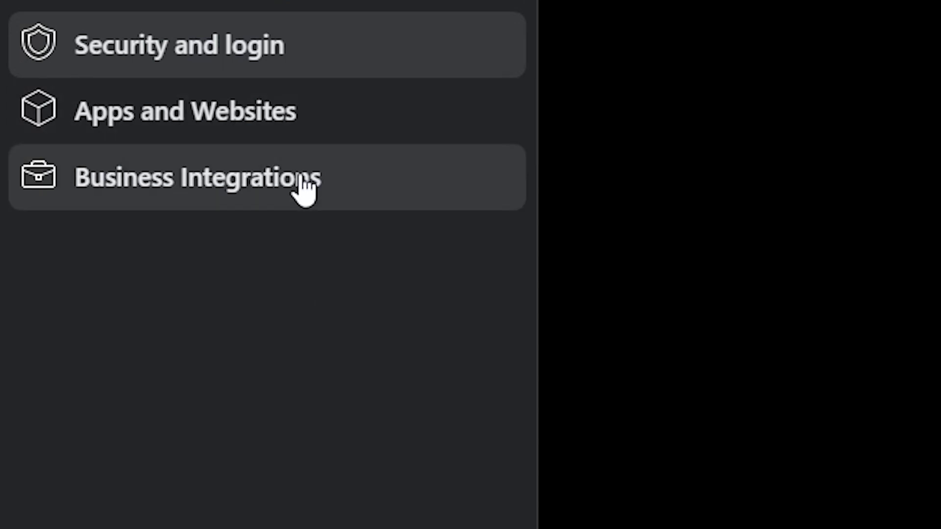
# - Remove the StreamElements business integration, also deleting its posts, videos and events
pyautogui.click(309, 188)
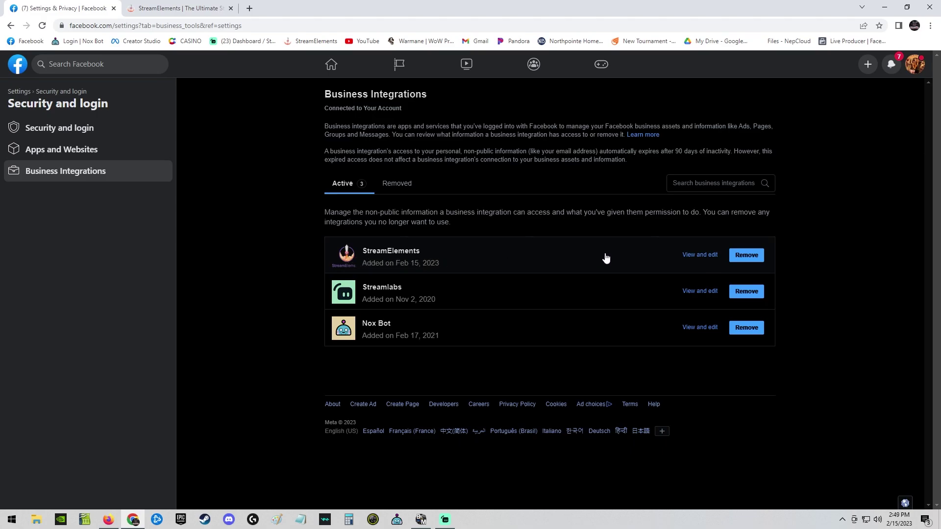
pyautogui.click(757, 256)
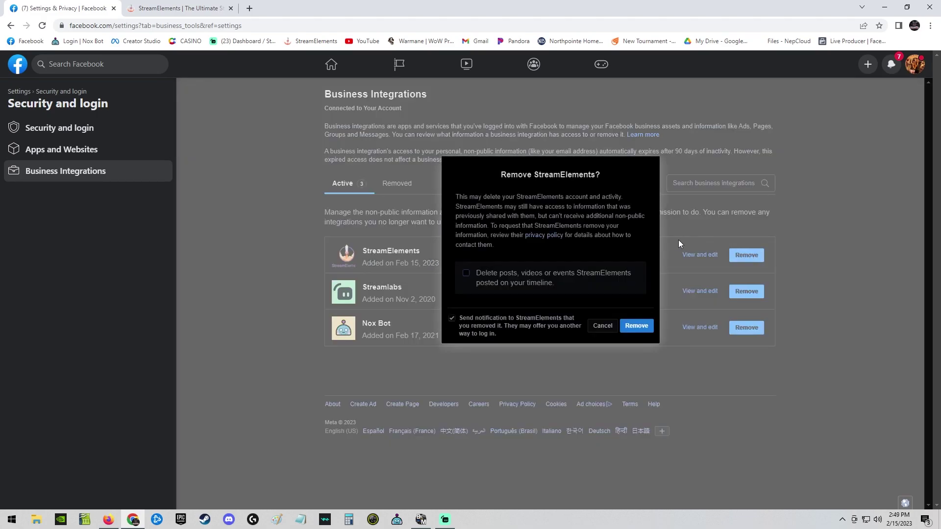
pyautogui.click(466, 274)
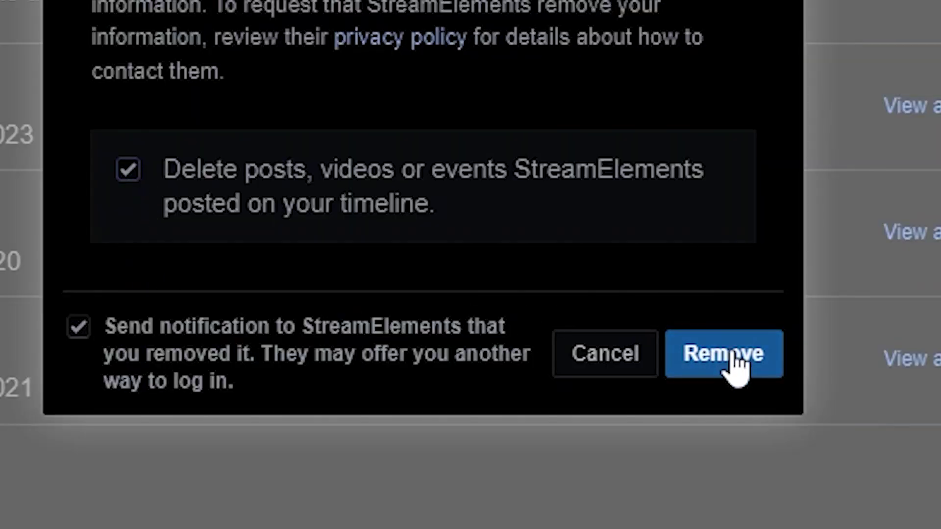
pyautogui.click(737, 368)
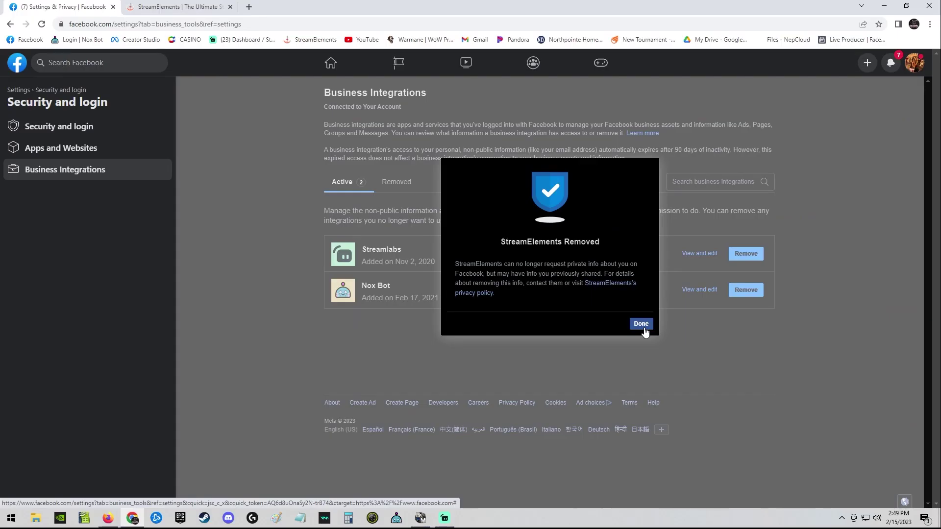
pyautogui.click(643, 327)
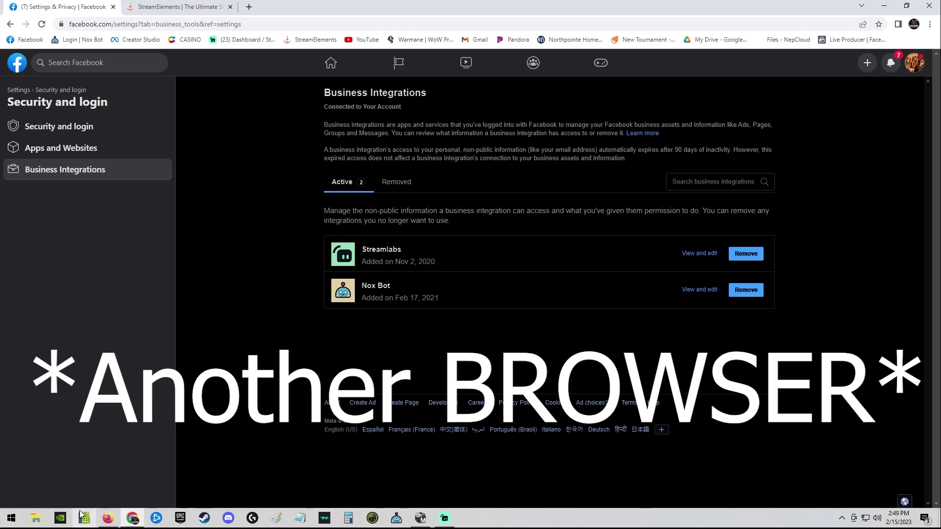
pyautogui.moveTo(110, 523)
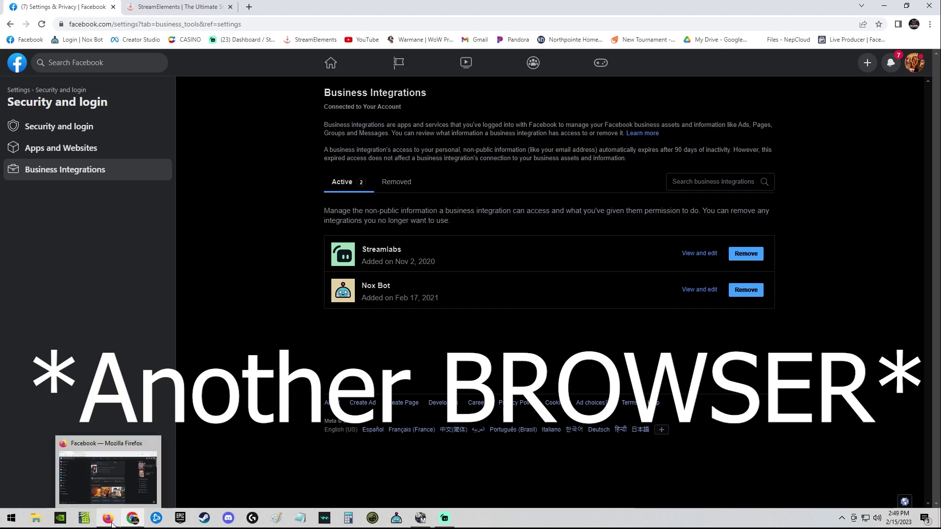
pyautogui.click(95, 481)
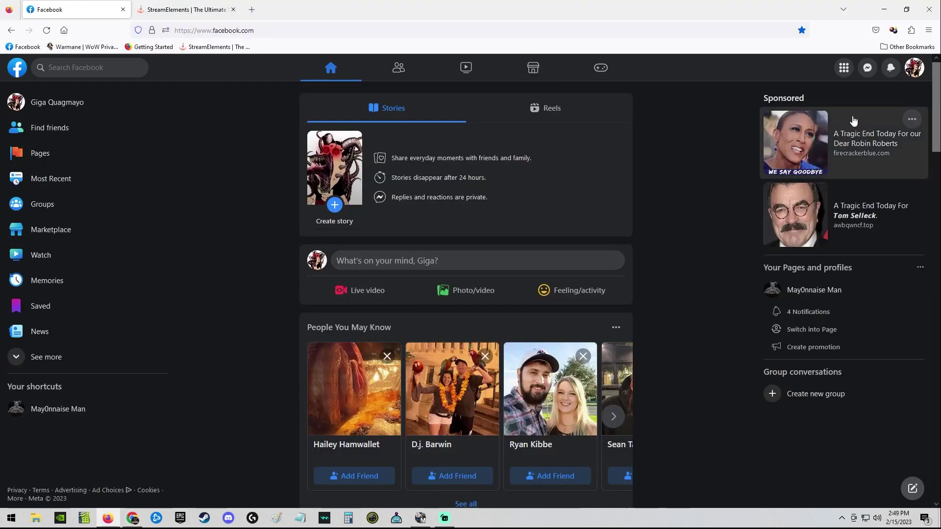
pyautogui.click(914, 71)
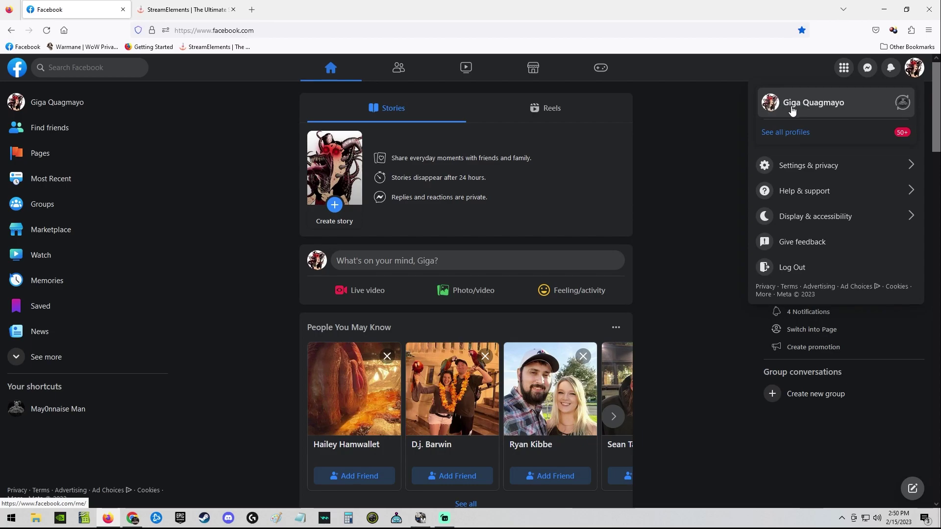
pyautogui.click(915, 68)
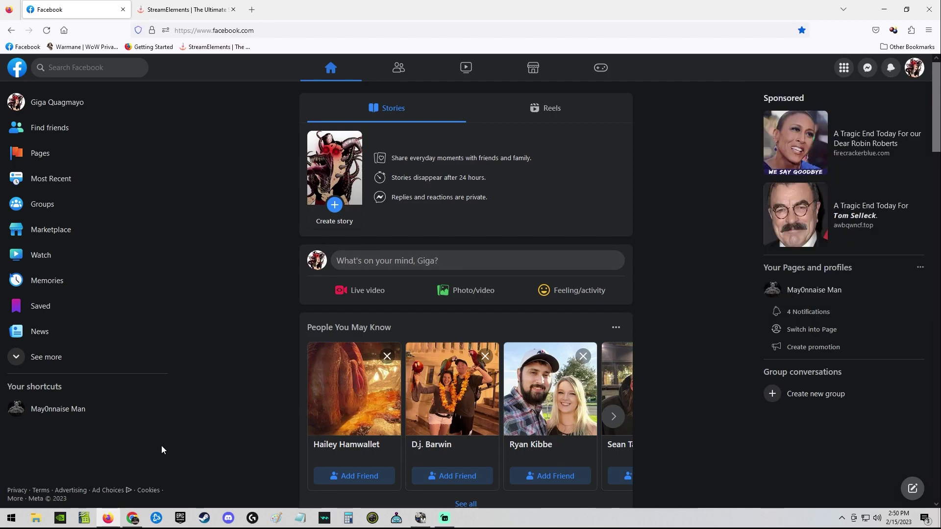
pyautogui.hotkey('alt', 'Tab')
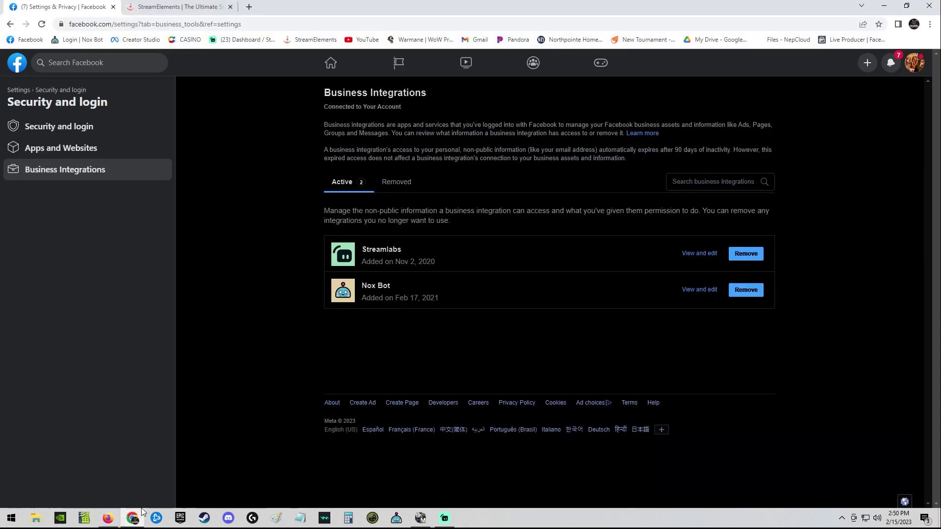
# - Switch to acting as the gaming Page
pyautogui.click(914, 63)
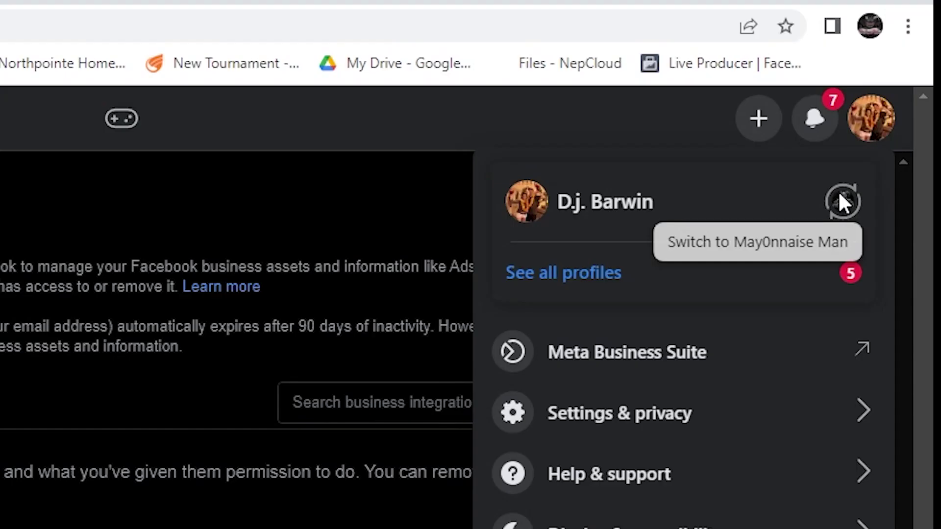
pyautogui.click(903, 98)
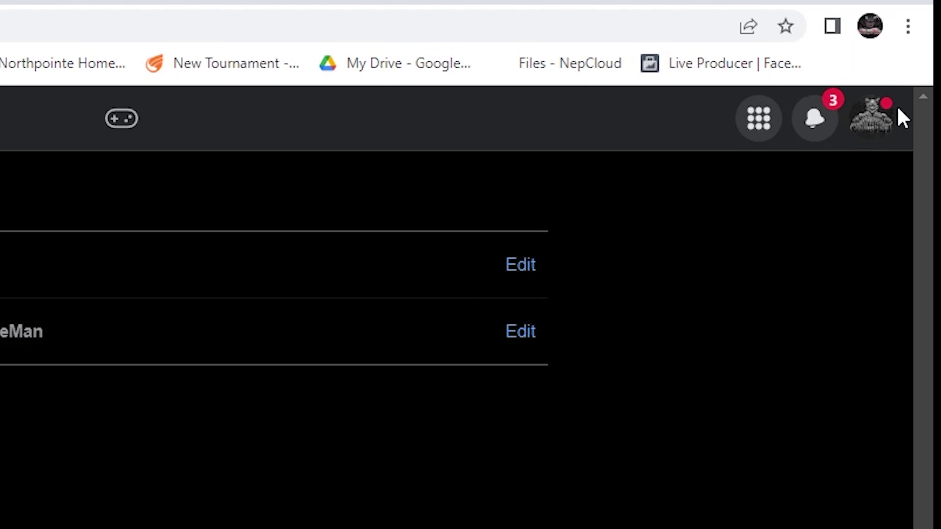
pyautogui.click(875, 120)
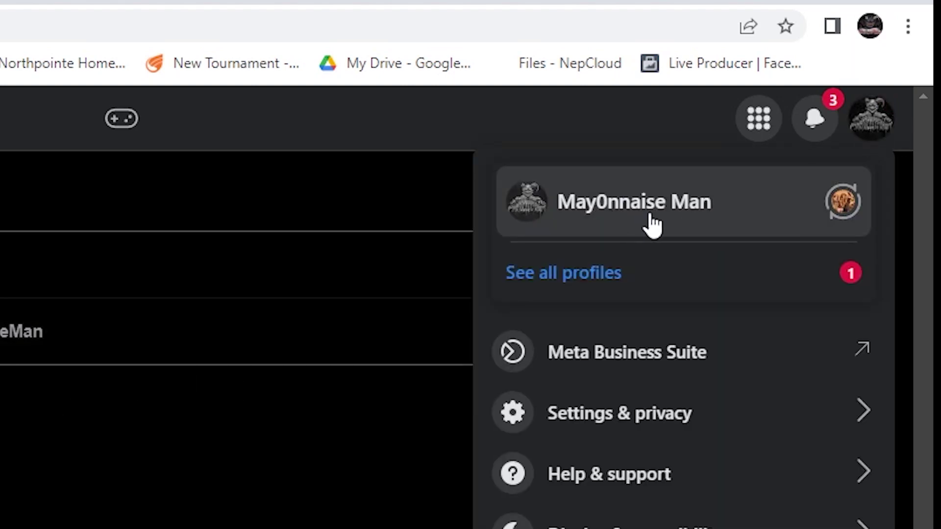
pyautogui.click(871, 129)
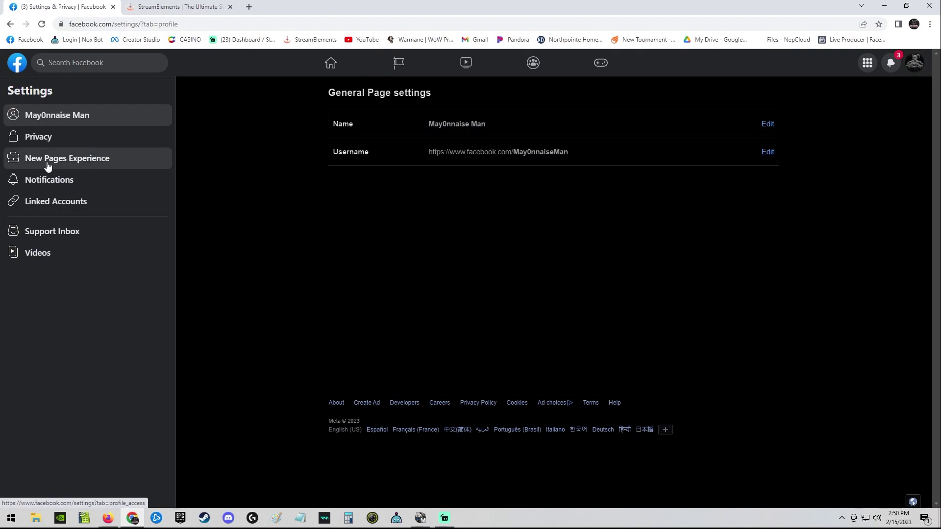
# - Open New Pages Experience Page access and highlight the 'People with Facebook access' heading
pyautogui.click(74, 167)
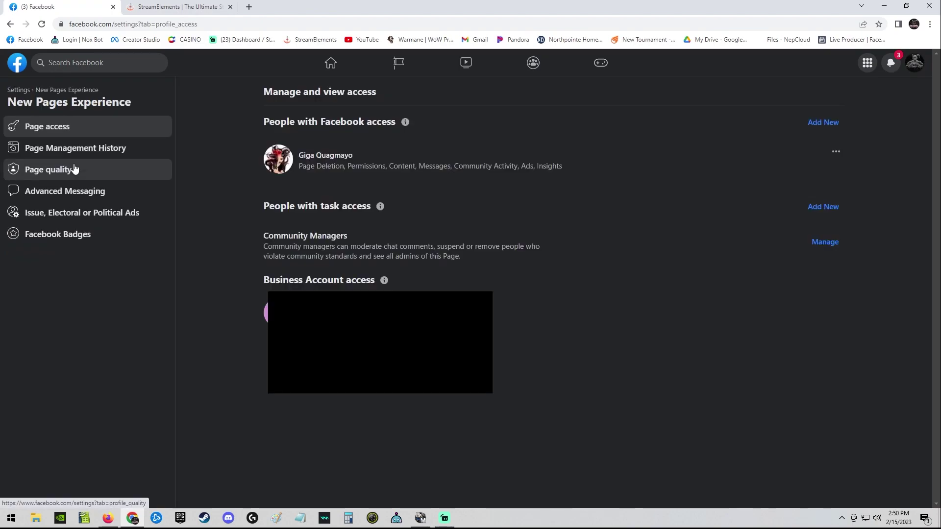
pyautogui.doubleClick(279, 121)
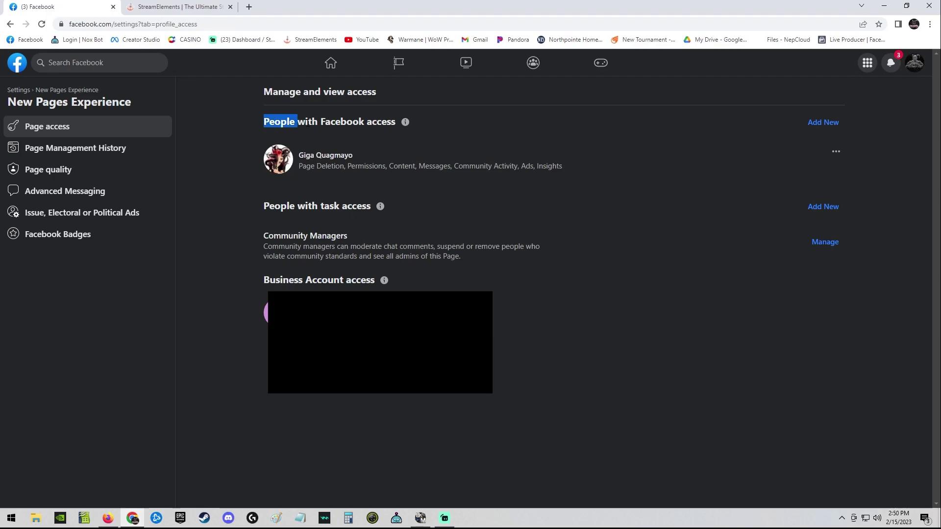
pyautogui.moveTo(280, 122); pyautogui.dragTo(396, 129)
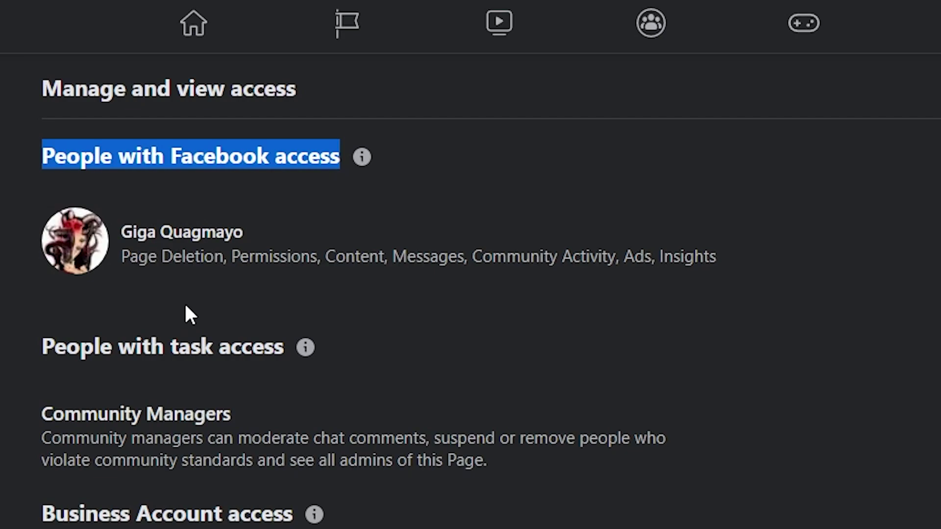
# - Start adding a Page admin by searching a person's name, cancel, then switch to Firefox's feed
pyautogui.click(187, 307)
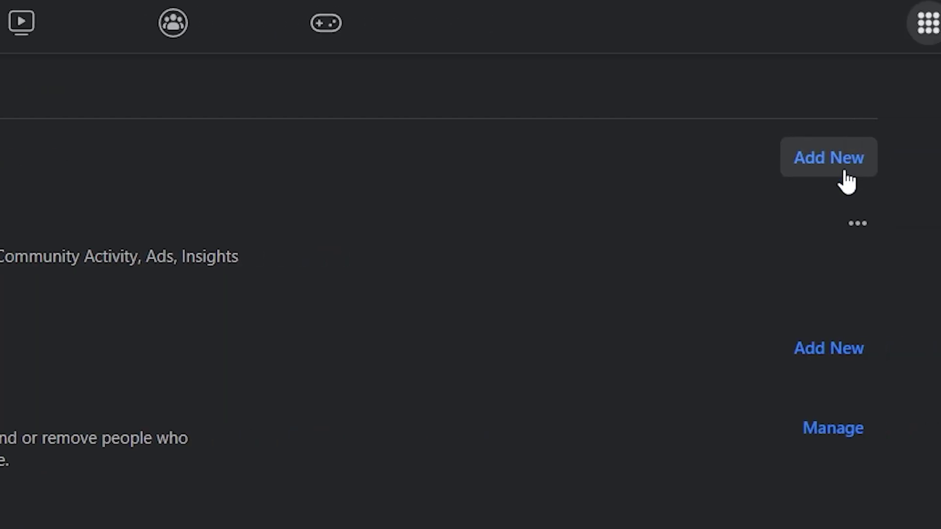
pyautogui.click(843, 174)
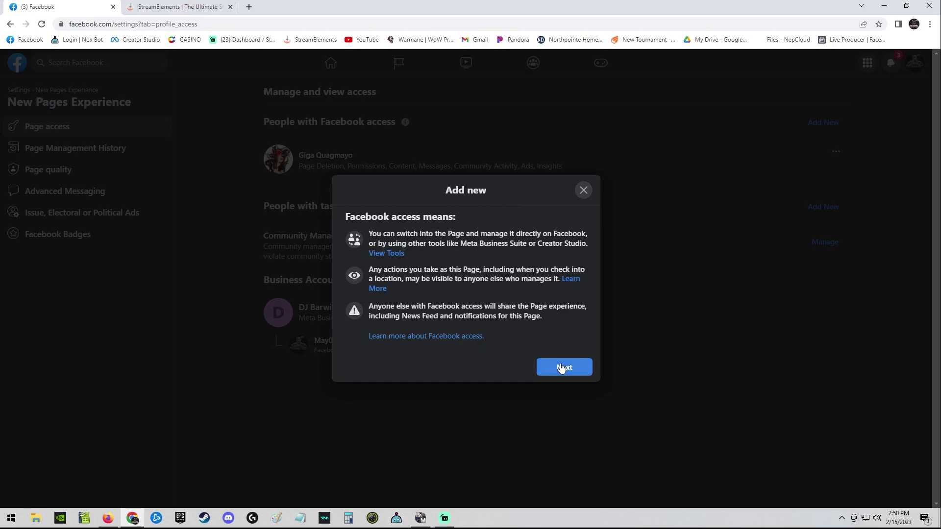
pyautogui.click(562, 368)
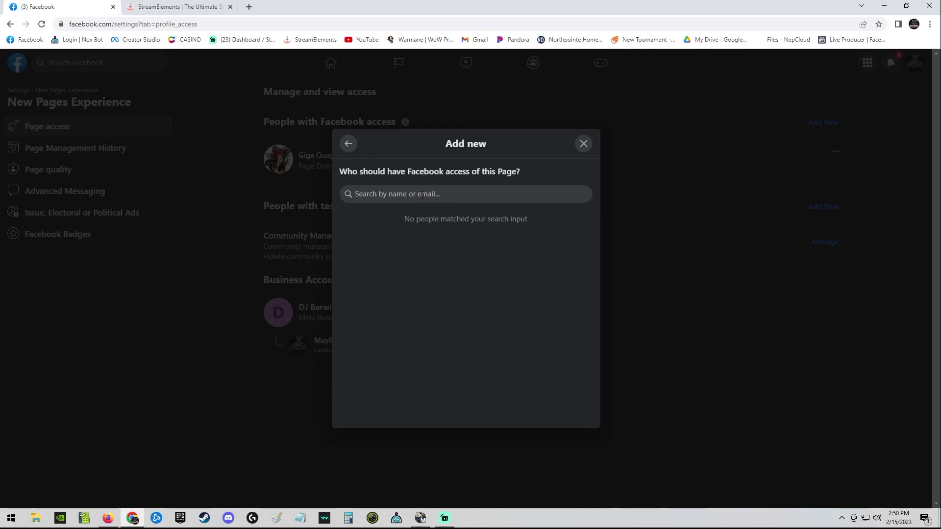
pyautogui.click(422, 195)
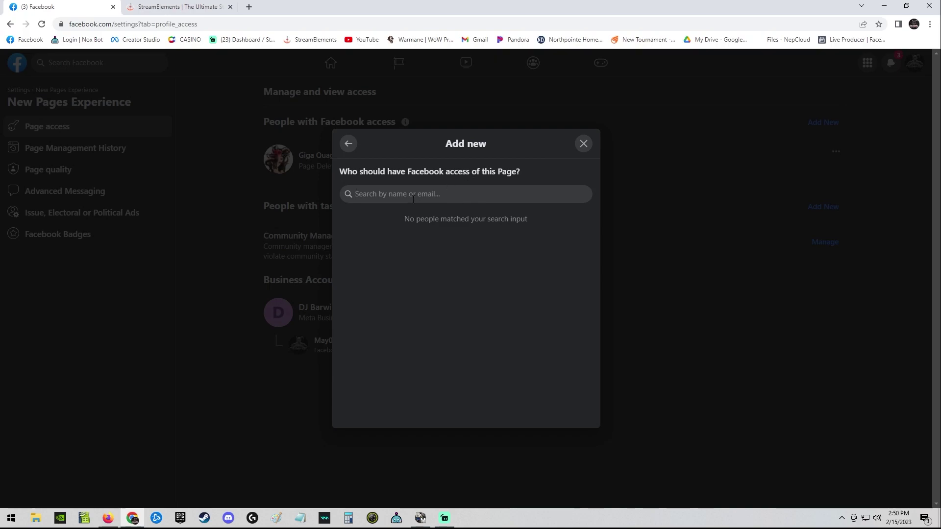
pyautogui.write('giga q')
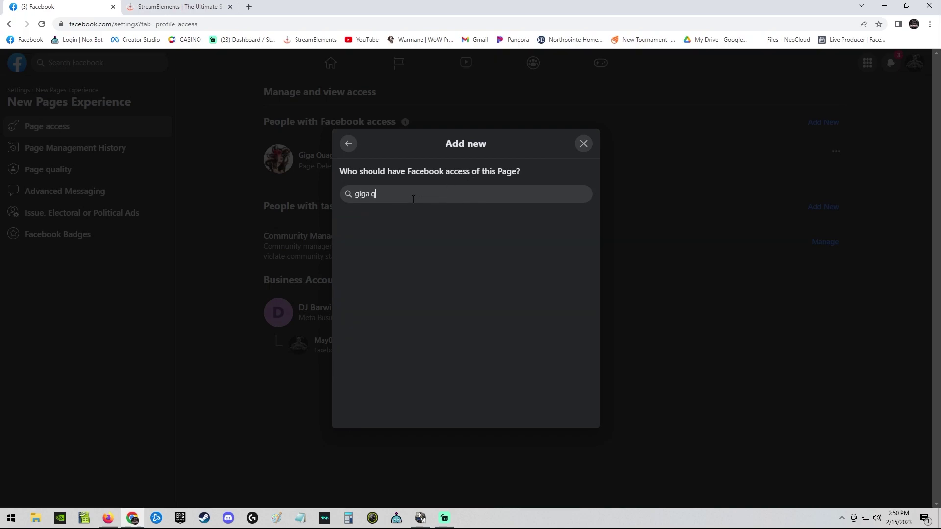
pyautogui.write('uag')
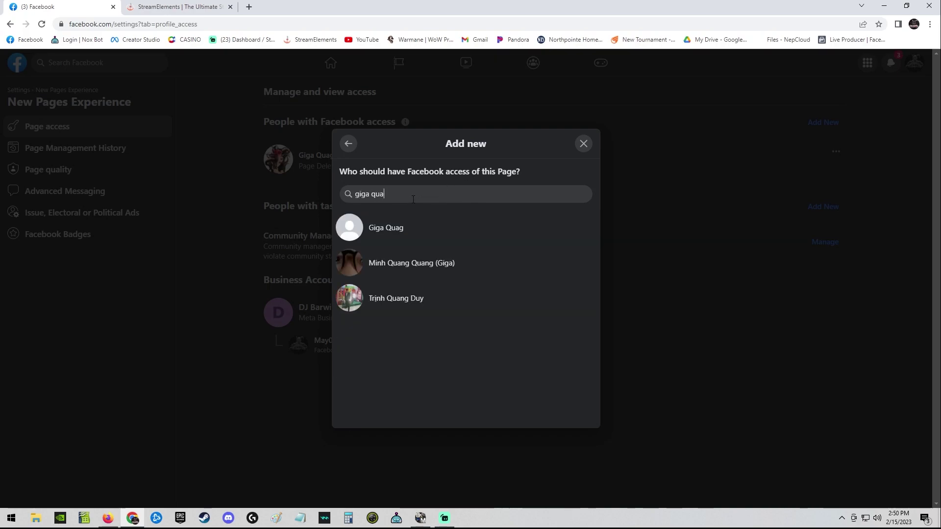
pyautogui.press('BackSpace')
pyautogui.press('BackSpace')
pyautogui.press('BackSpace')
pyautogui.press('BackSpace')
pyautogui.press('BackSpace')
pyautogui.press('BackSpace')
pyautogui.press('BackSpace')
pyautogui.press('BackSpace')
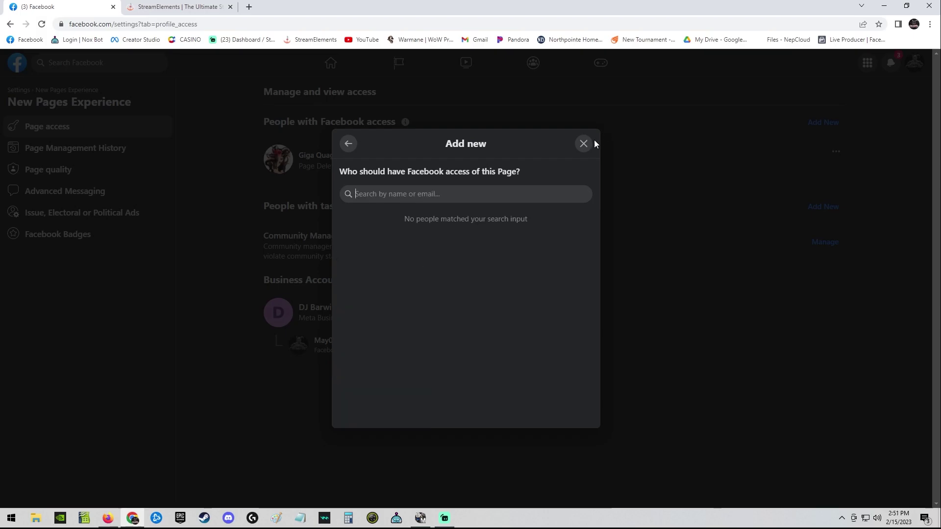
pyautogui.click(588, 143)
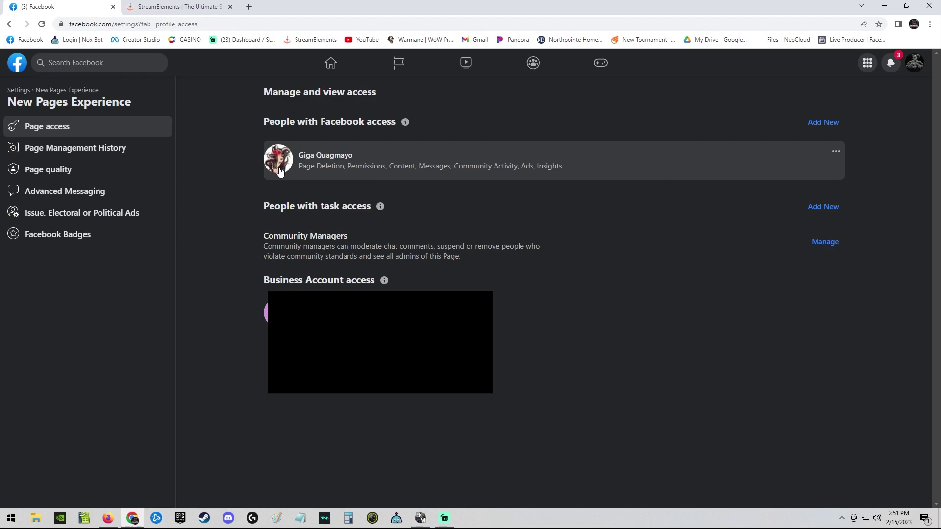
pyautogui.click(108, 518)
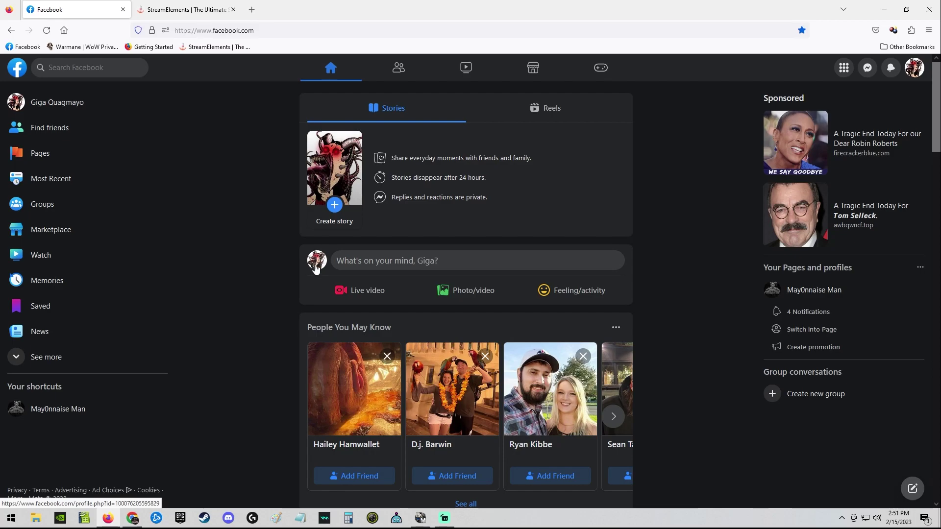
pyautogui.click(64, 157)
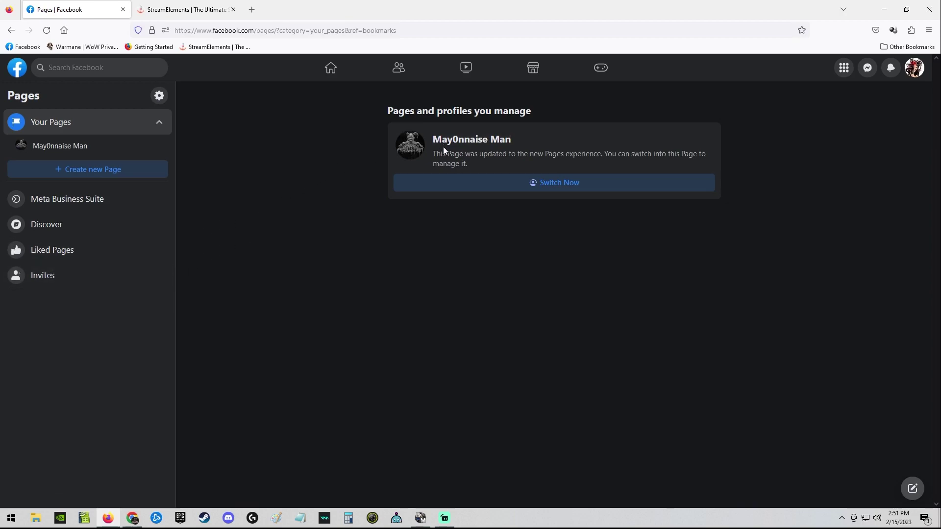
pyautogui.moveTo(136, 516)
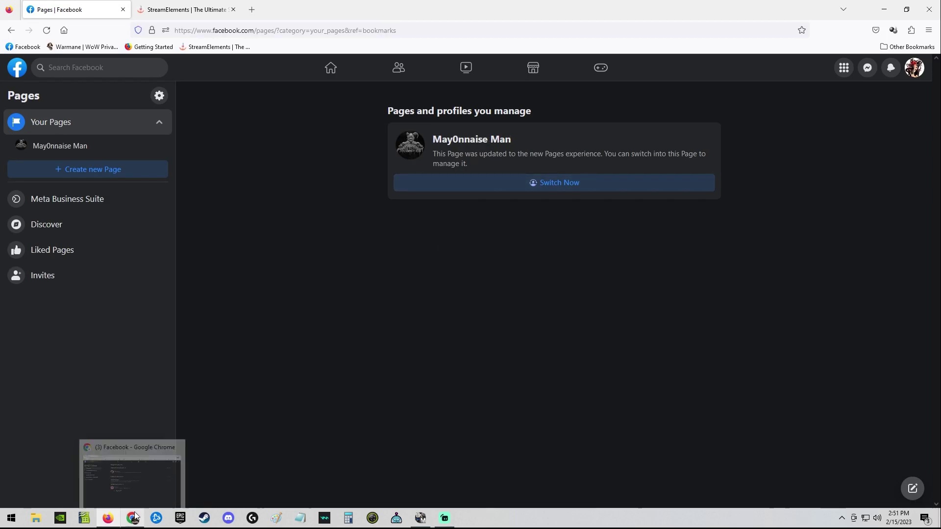
pyautogui.click(131, 498)
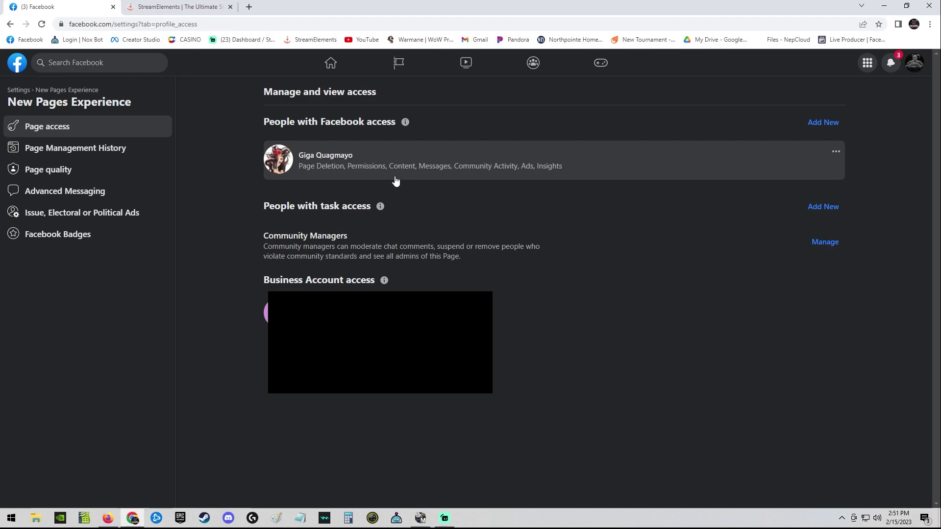
pyautogui.hotkey('alt', 'Tab')
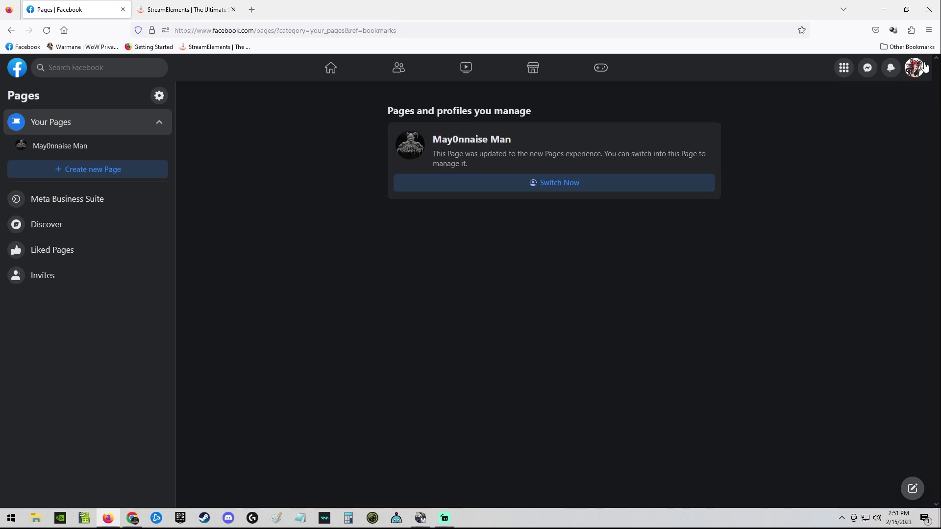
pyautogui.click(345, 67)
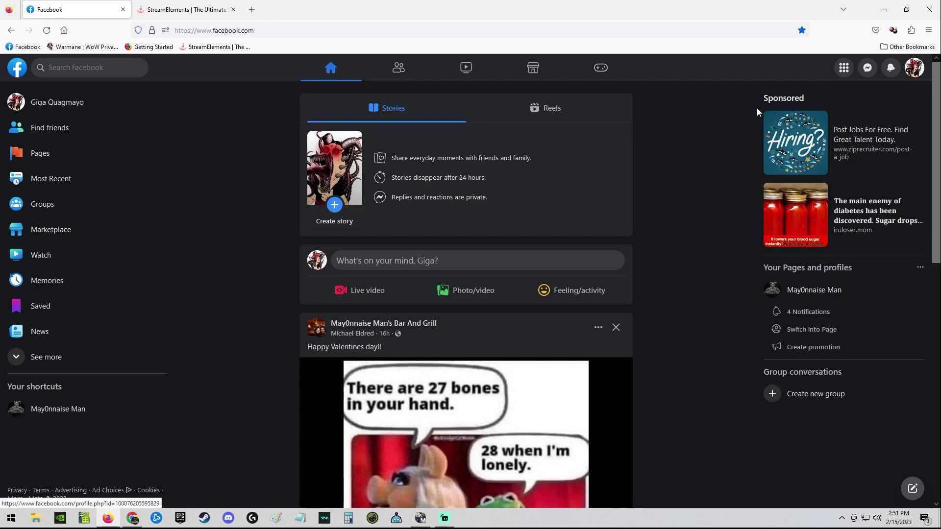
pyautogui.click(914, 67)
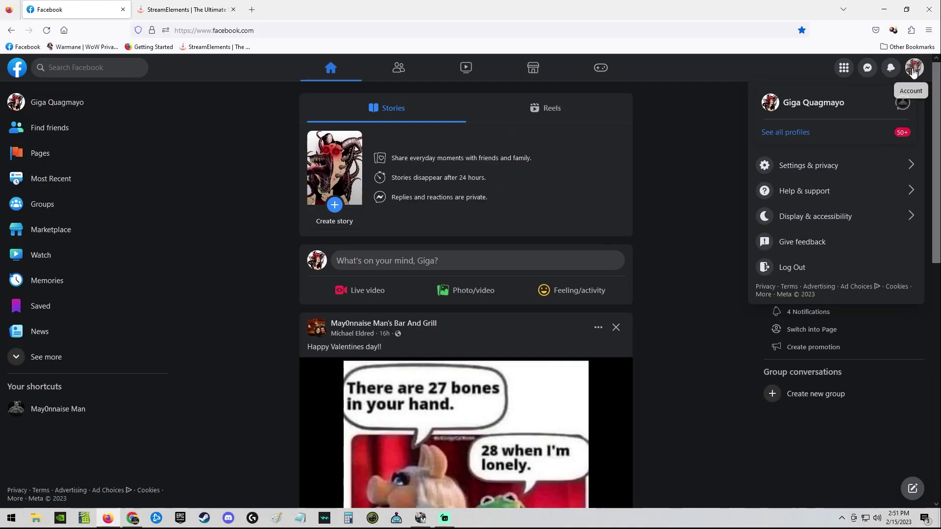
pyautogui.click(900, 27)
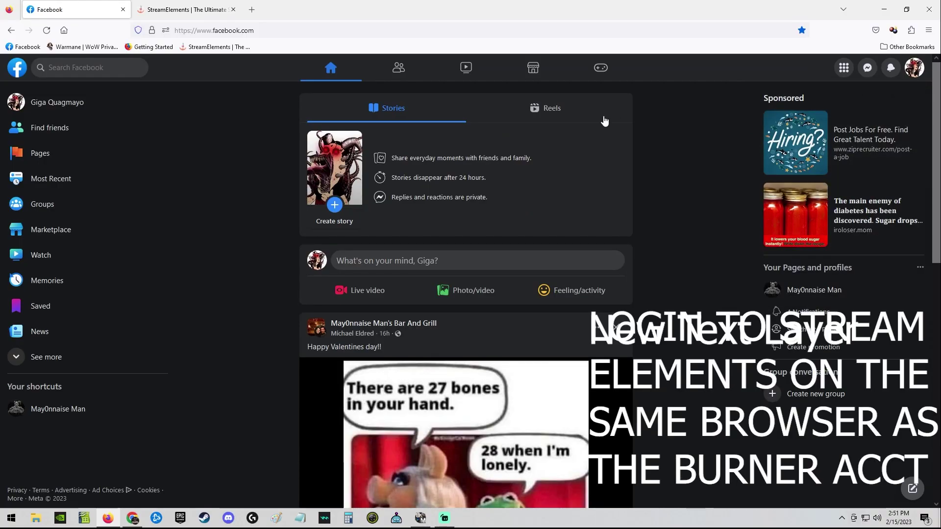
pyautogui.click(197, 6)
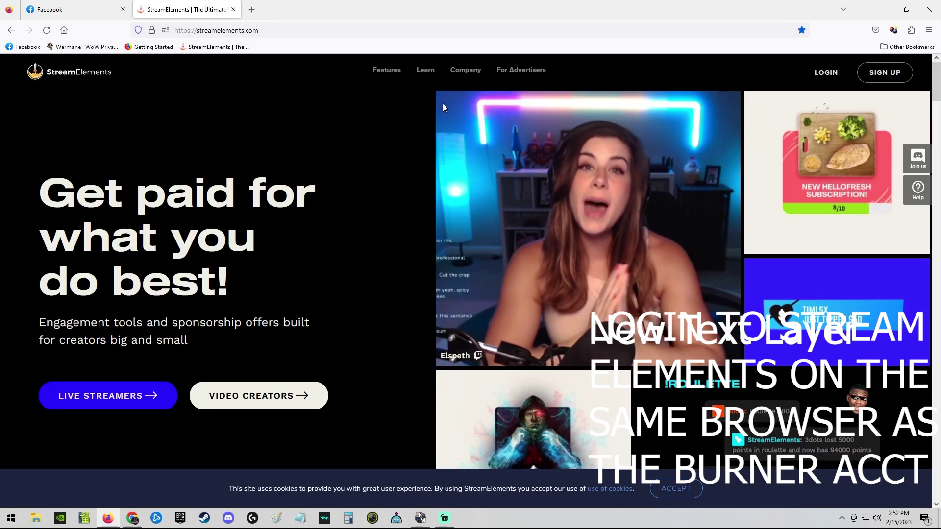
# - Log into StreamElements with Facebook and expand Streaming tools in the dashboard sidebar
pyautogui.click(826, 74)
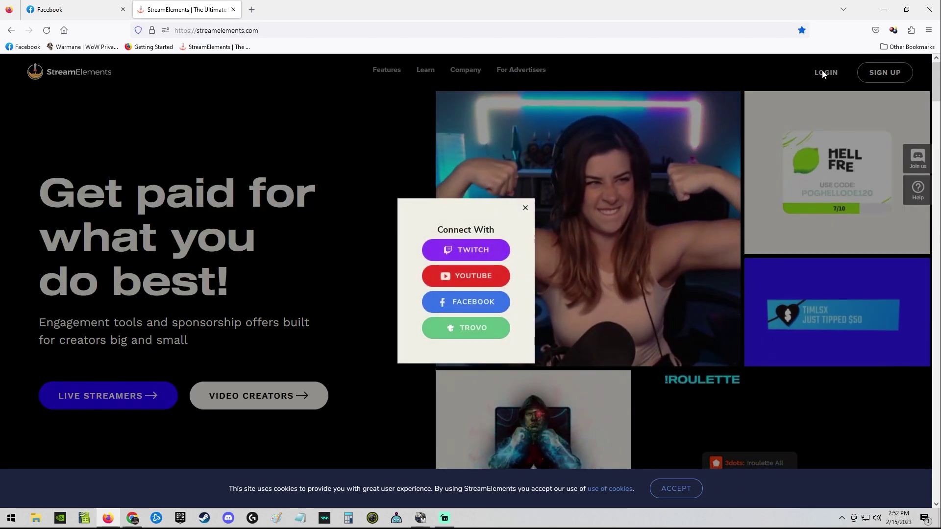
pyautogui.click(461, 305)
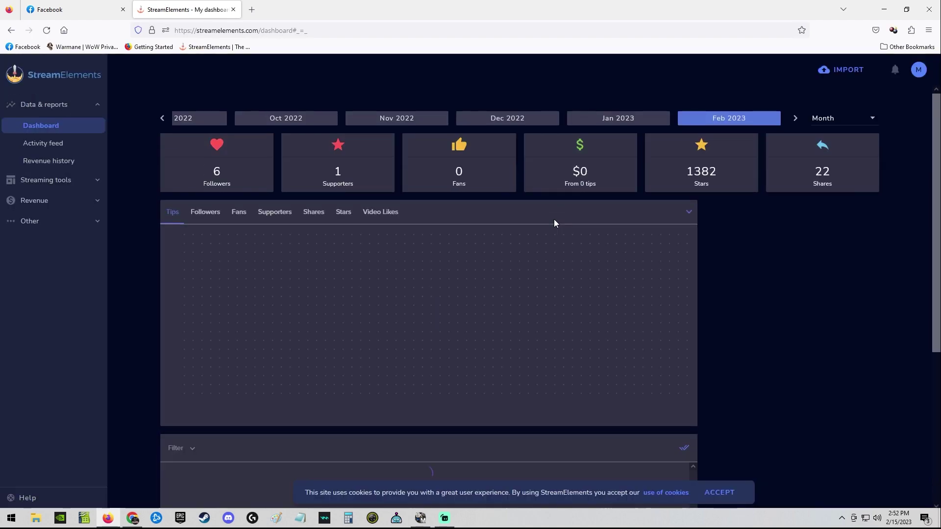
pyautogui.scroll(-2, 357, 199)
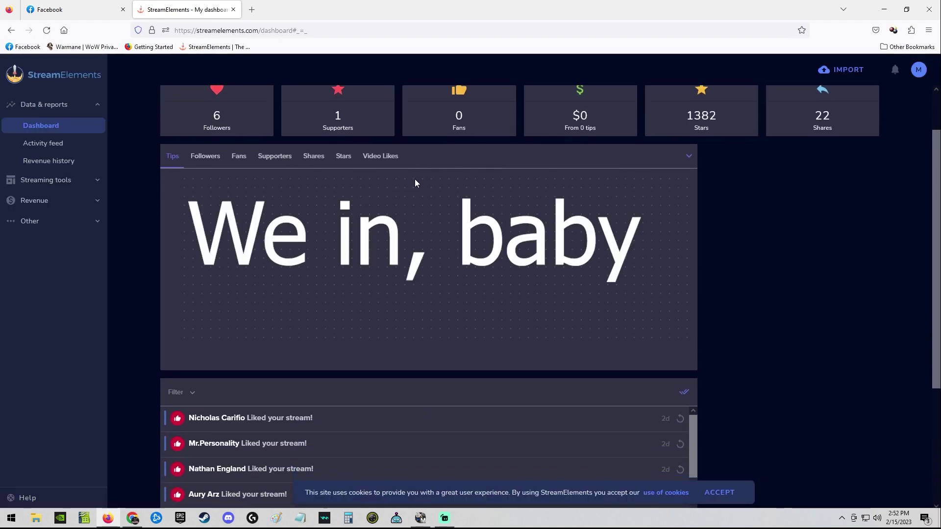
pyautogui.click(46, 181)
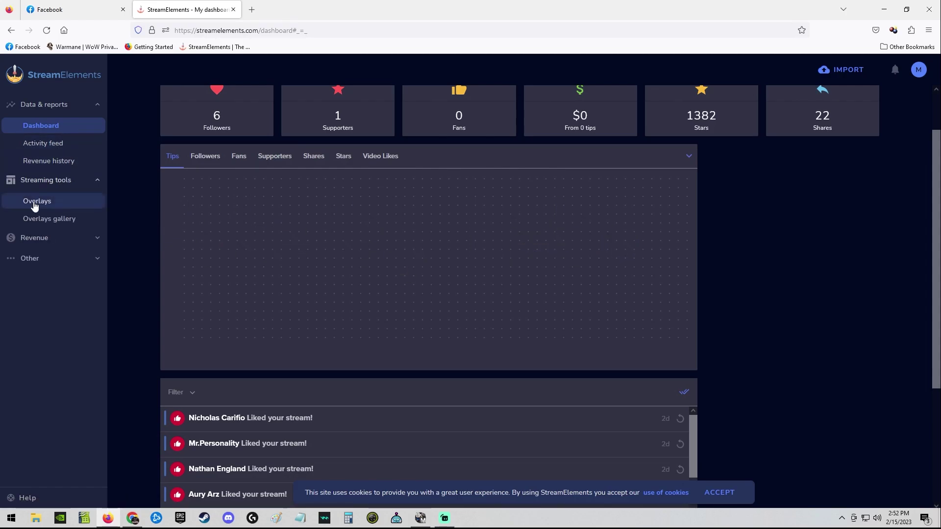
# - Open StreamElements' My Overlays list with LIKES and STAR, then bring Chrome's Facebook forward
pyautogui.click(35, 205)
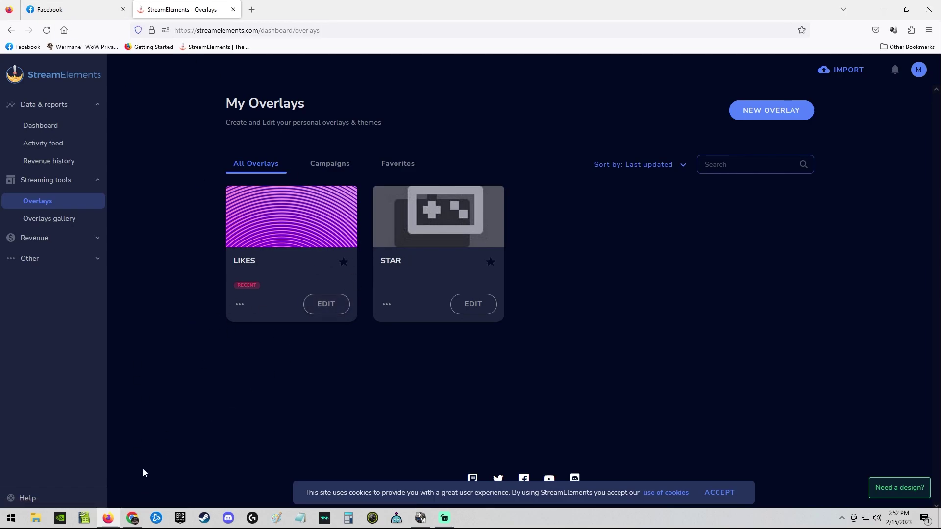
pyautogui.click(132, 518)
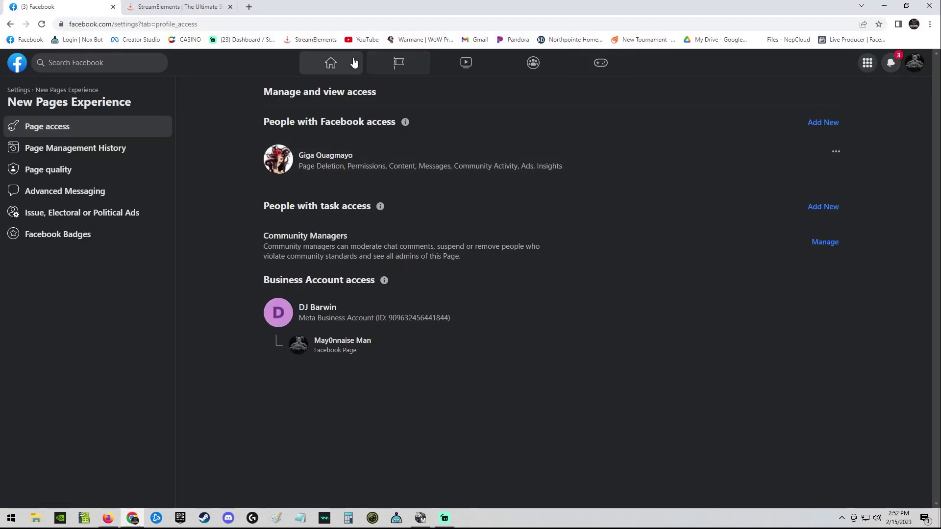
# - Go to Chrome's Facebook home feed, close the StreamElements error tab, and return to Firefox
pyautogui.click(330, 62)
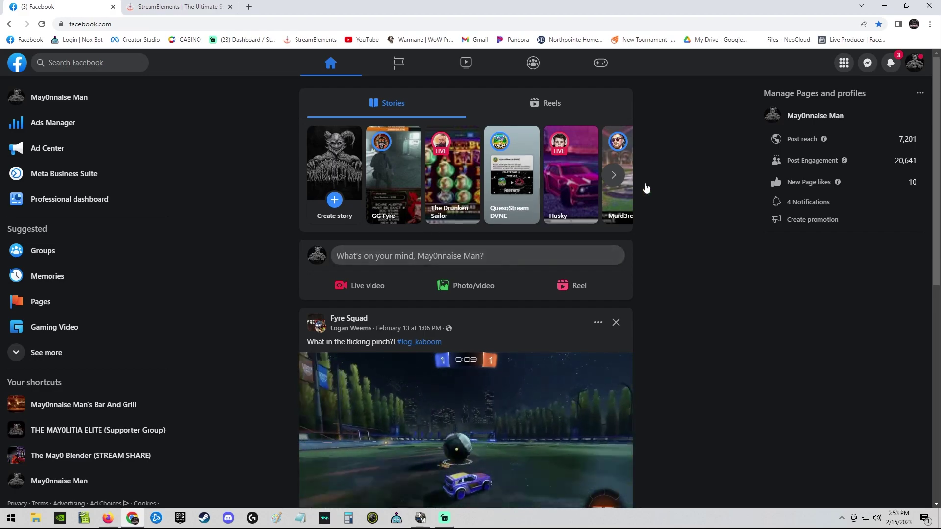
pyautogui.click(188, 5)
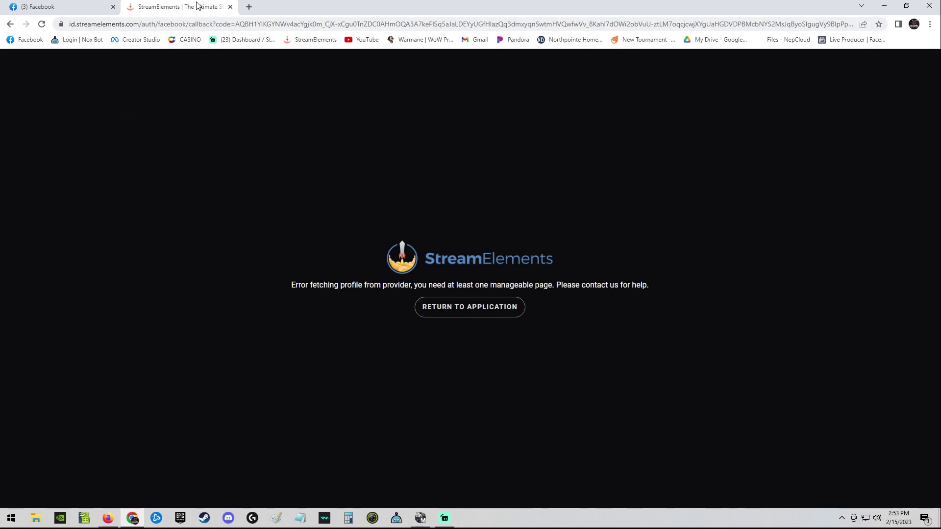
pyautogui.click(230, 7)
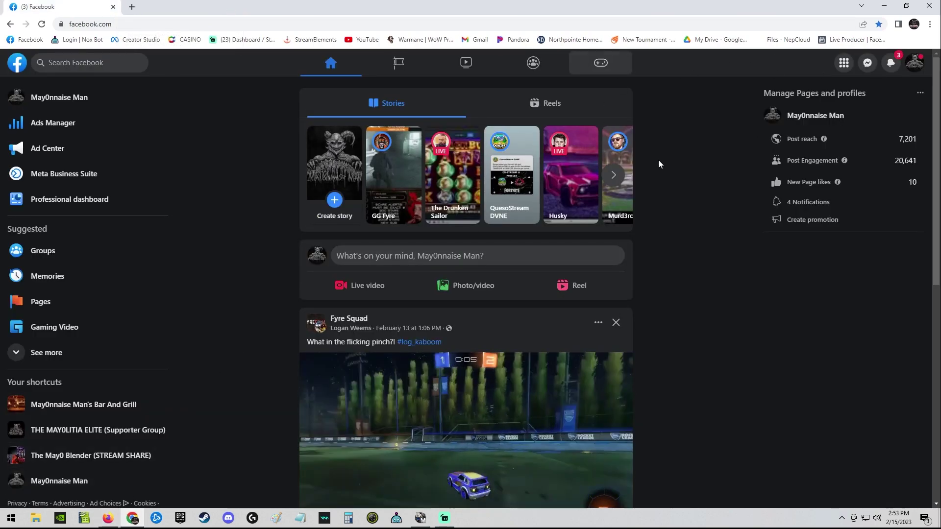
pyautogui.click(108, 518)
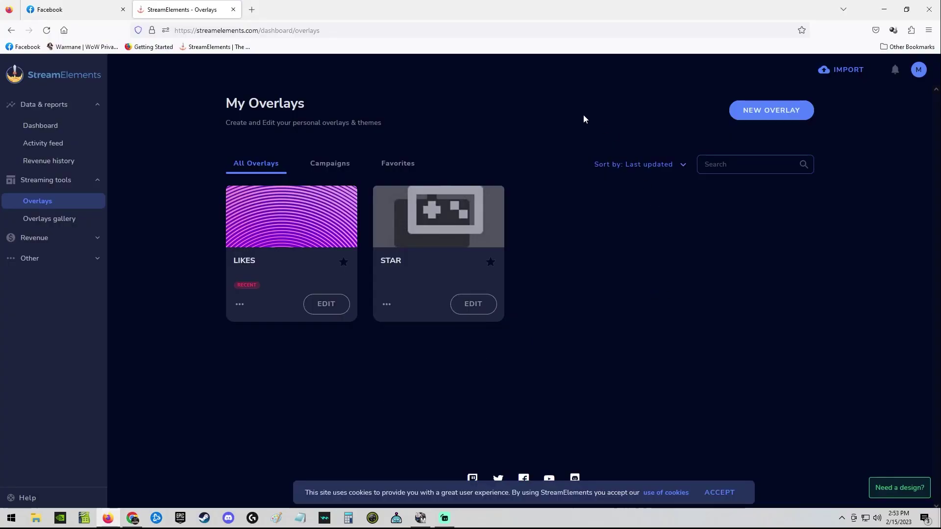
# - Check Firefox's Facebook and StreamElements tabs, then bring Chrome's Facebook window forward
pyautogui.click(72, 7)
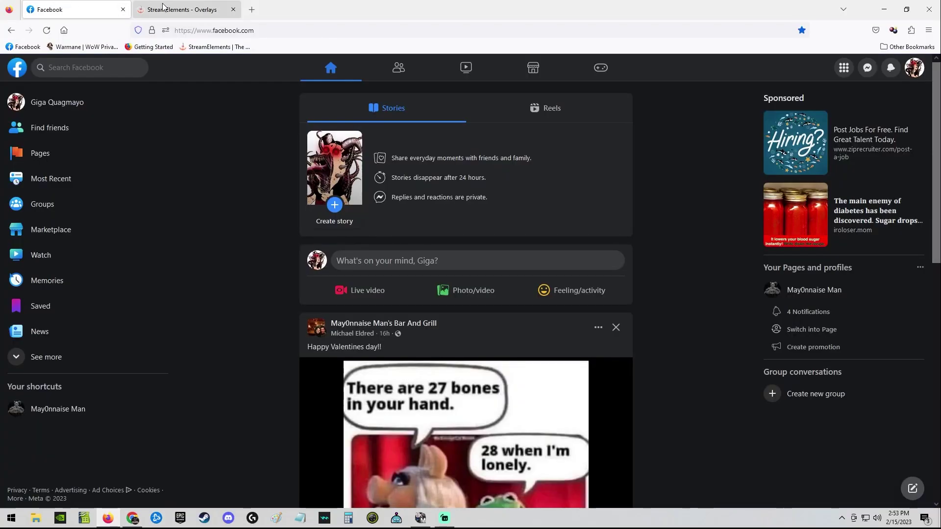
pyautogui.click(181, 10)
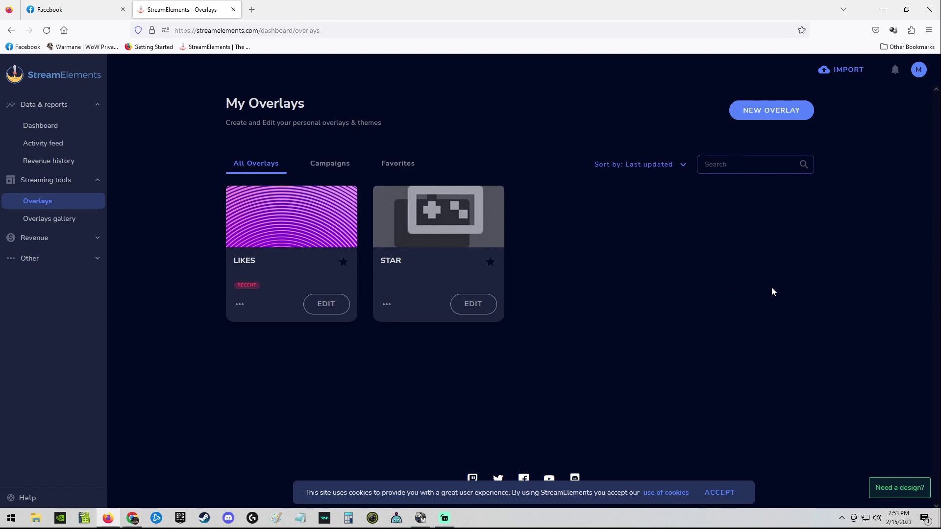
pyautogui.moveTo(132, 518)
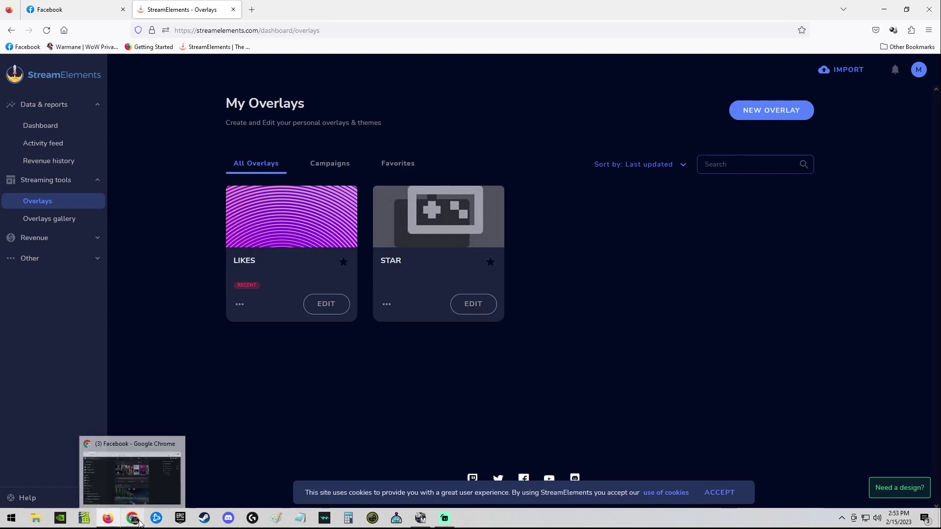
pyautogui.click(133, 468)
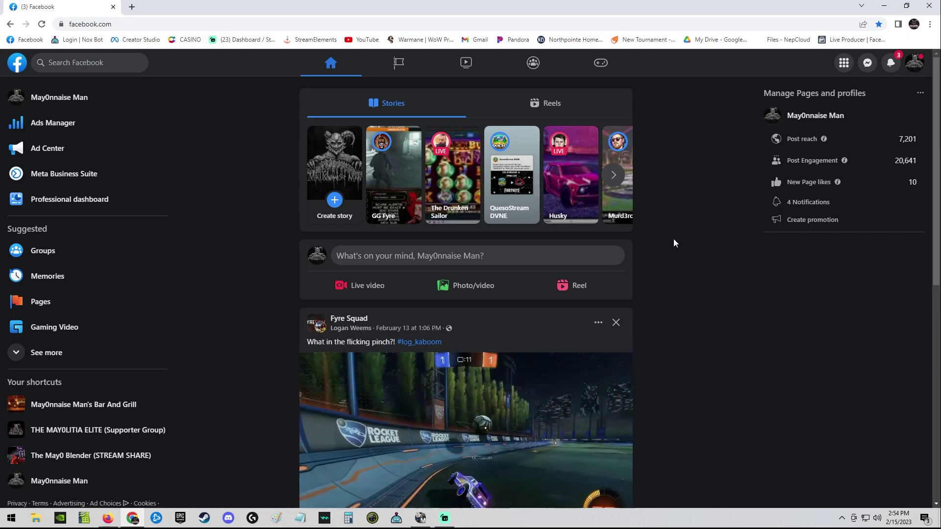
# - Back in Firefox, act as the gaming Page and view its Page access showing full admin access
pyautogui.hotkey('alt', 'Tab')
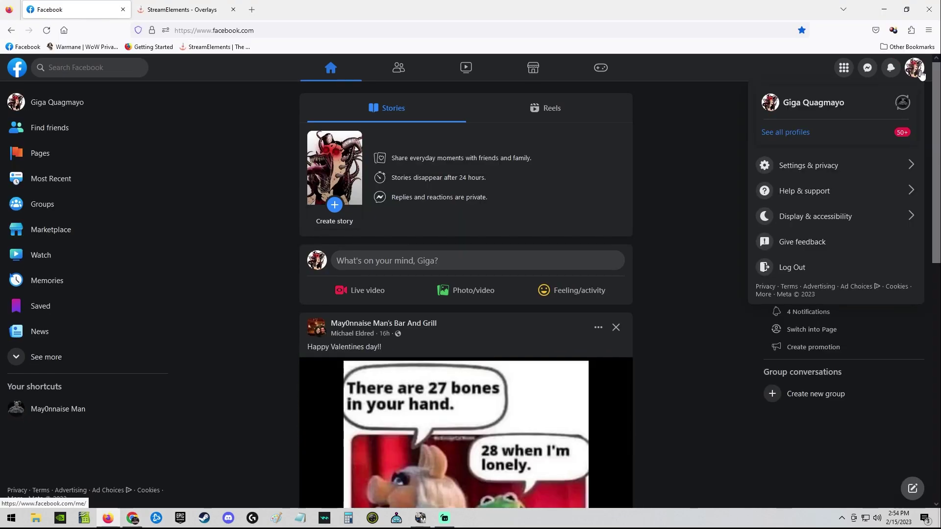
pyautogui.click(903, 103)
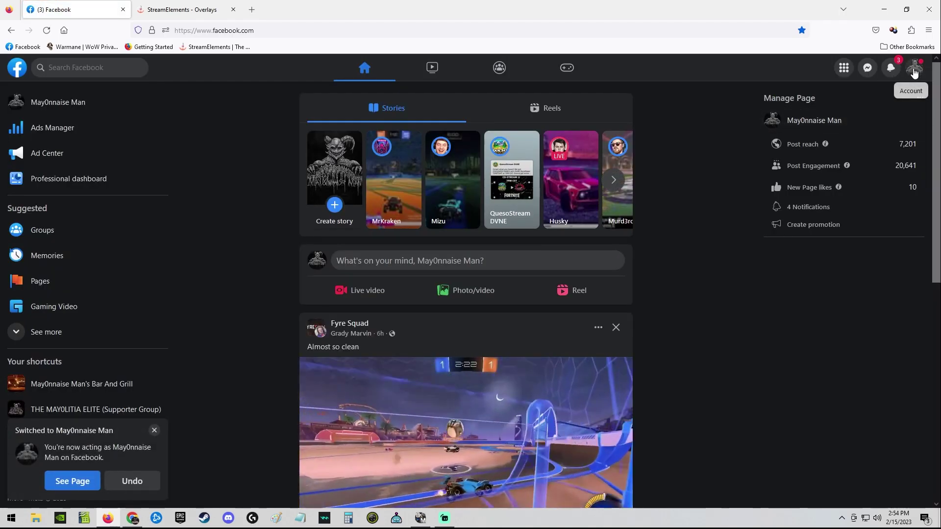
pyautogui.click(913, 69)
pyautogui.click(805, 171)
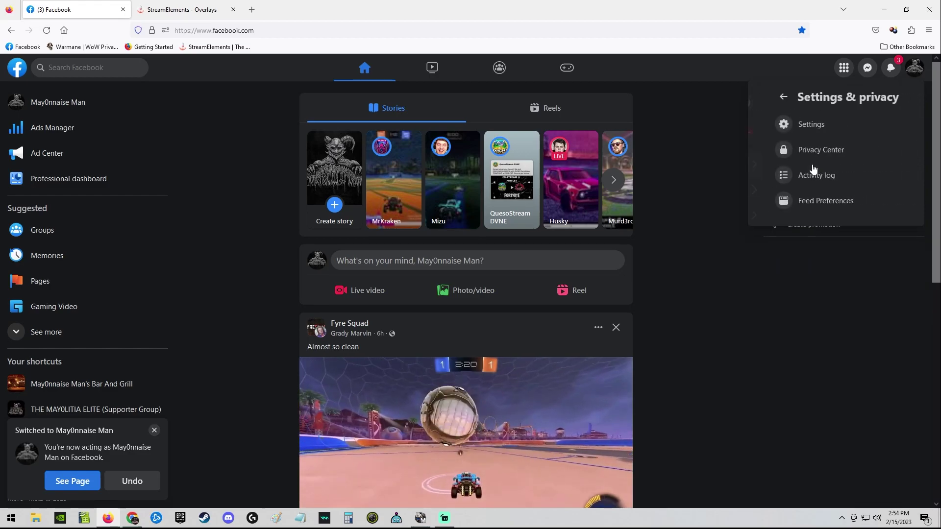
pyautogui.click(806, 129)
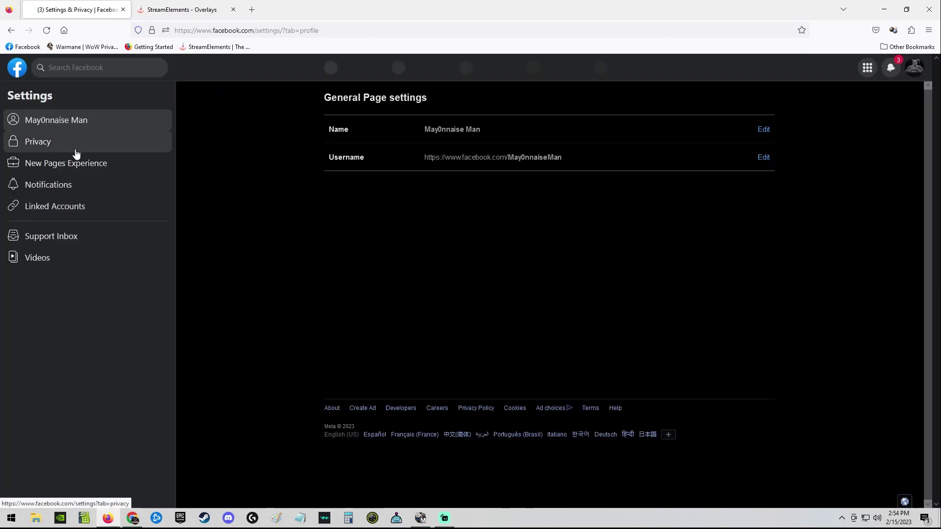
pyautogui.click(78, 174)
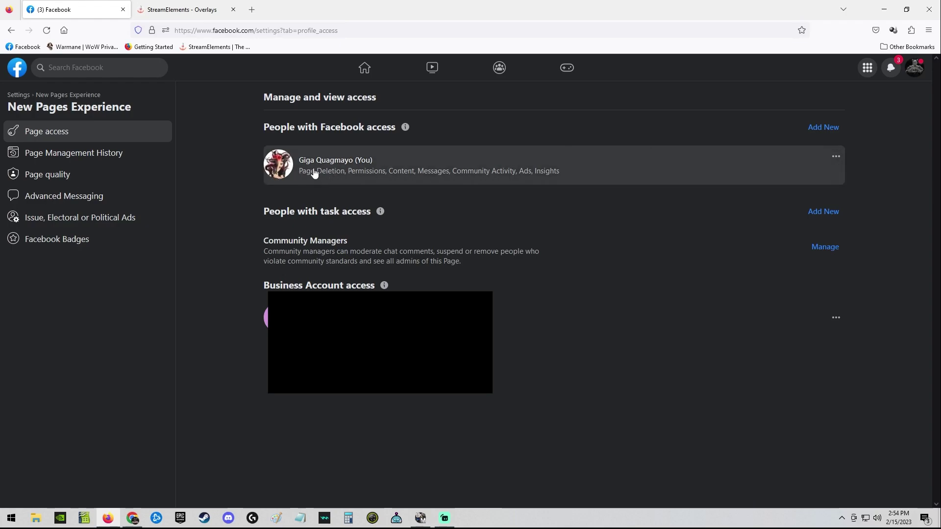
pyautogui.moveTo(290, 127); pyautogui.dragTo(389, 127)
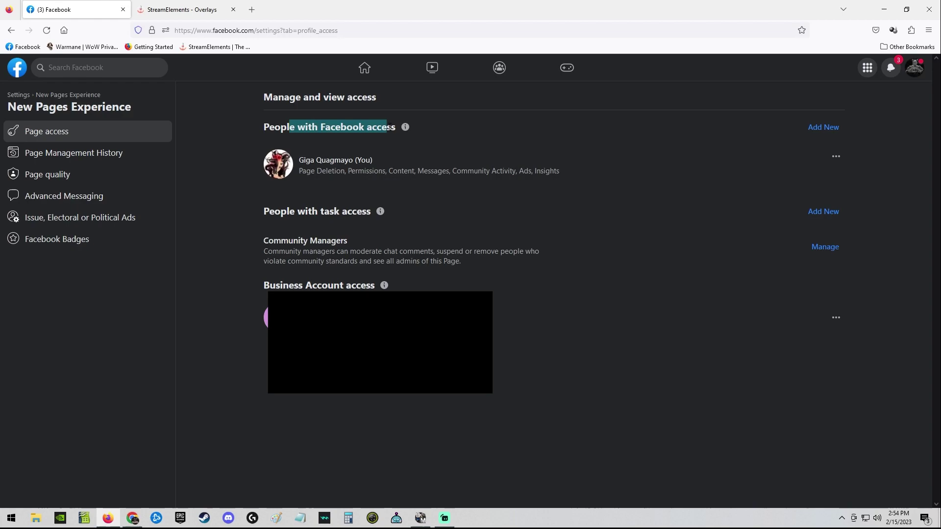
pyautogui.click(360, 131)
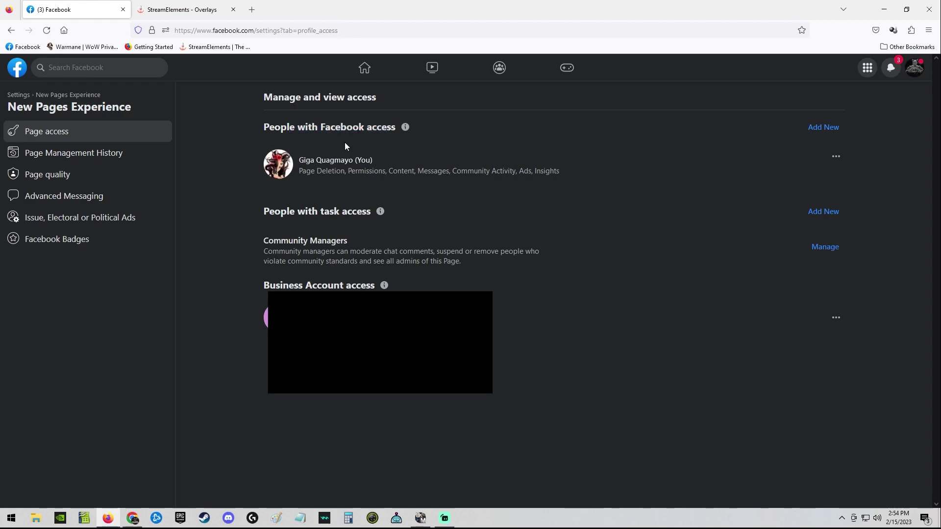